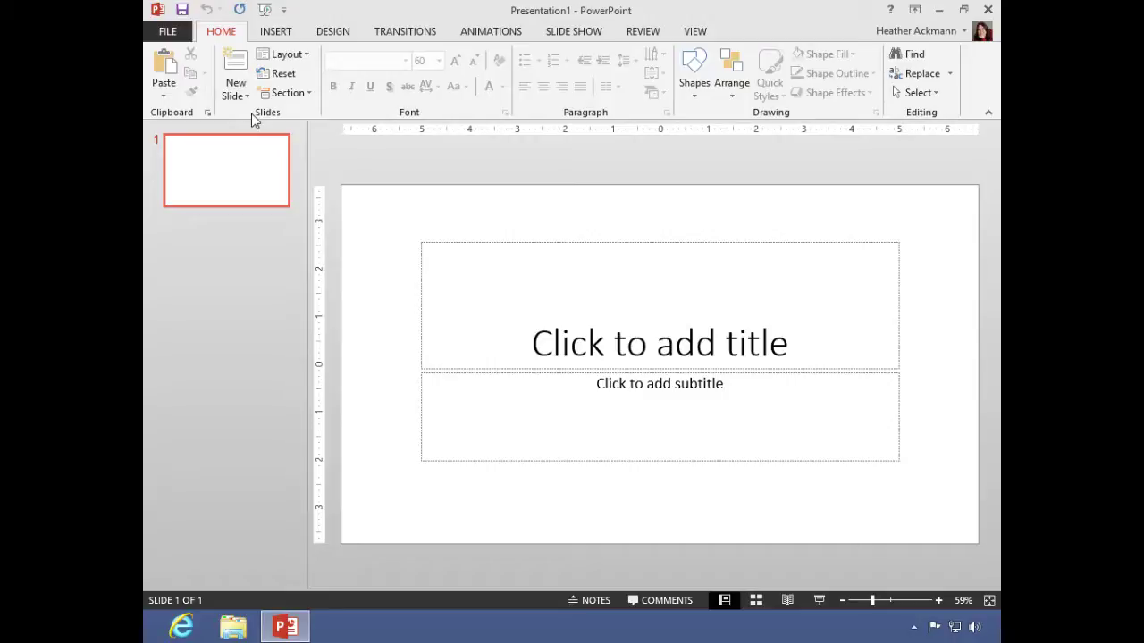
Look through the ribbon's command sets from Home to View, and return to the Home commands.
click(335, 32)
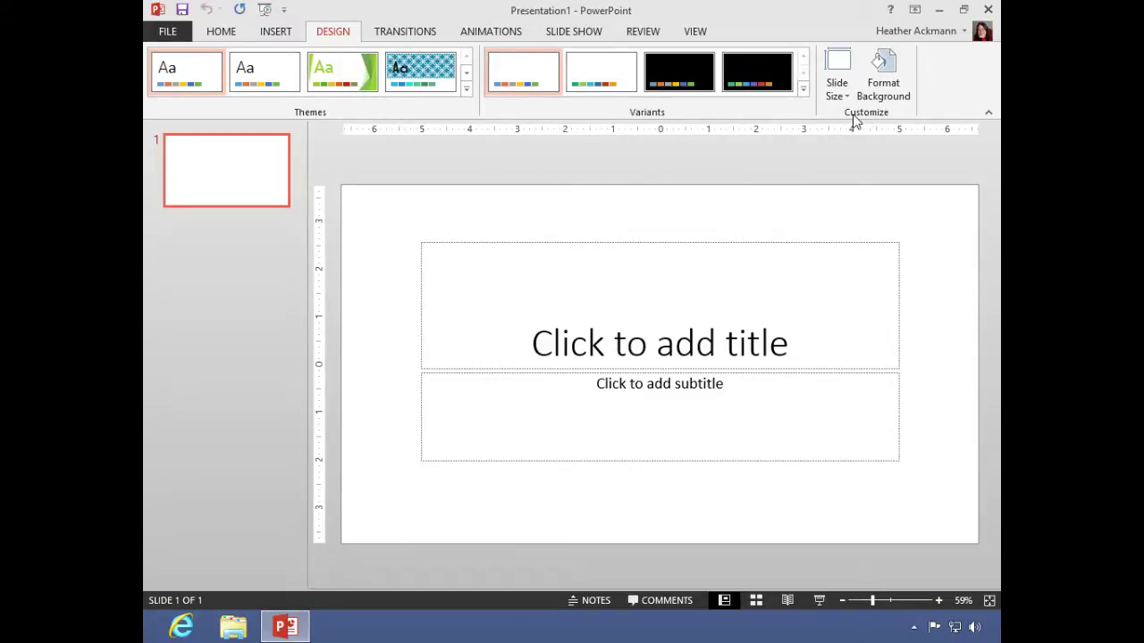
click(222, 36)
click(271, 36)
click(334, 36)
click(399, 34)
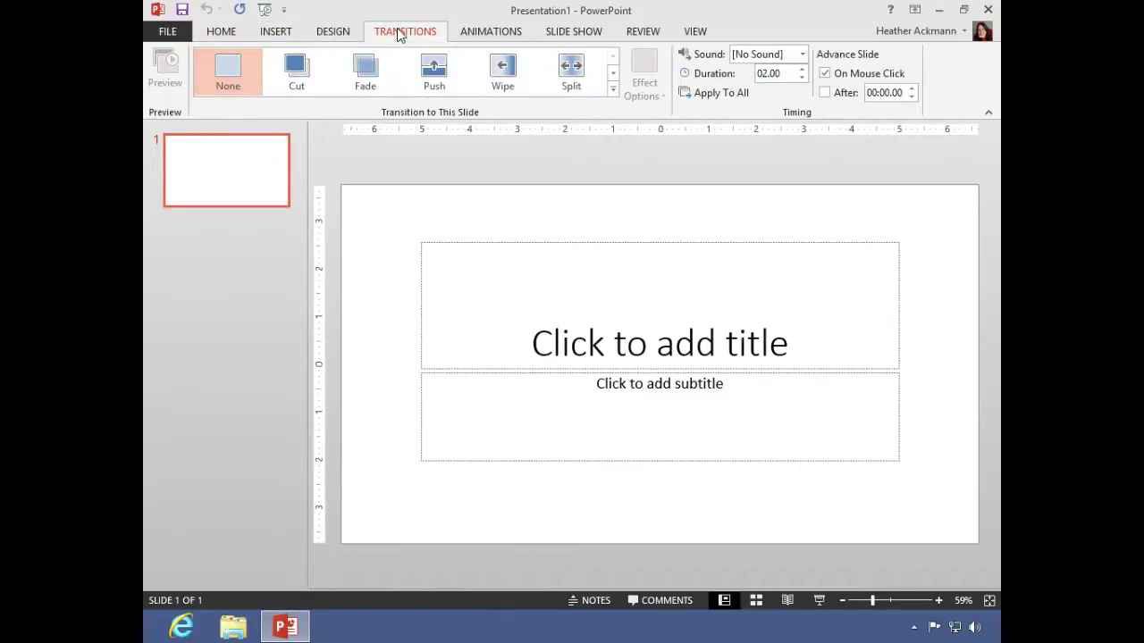
click(494, 38)
click(559, 39)
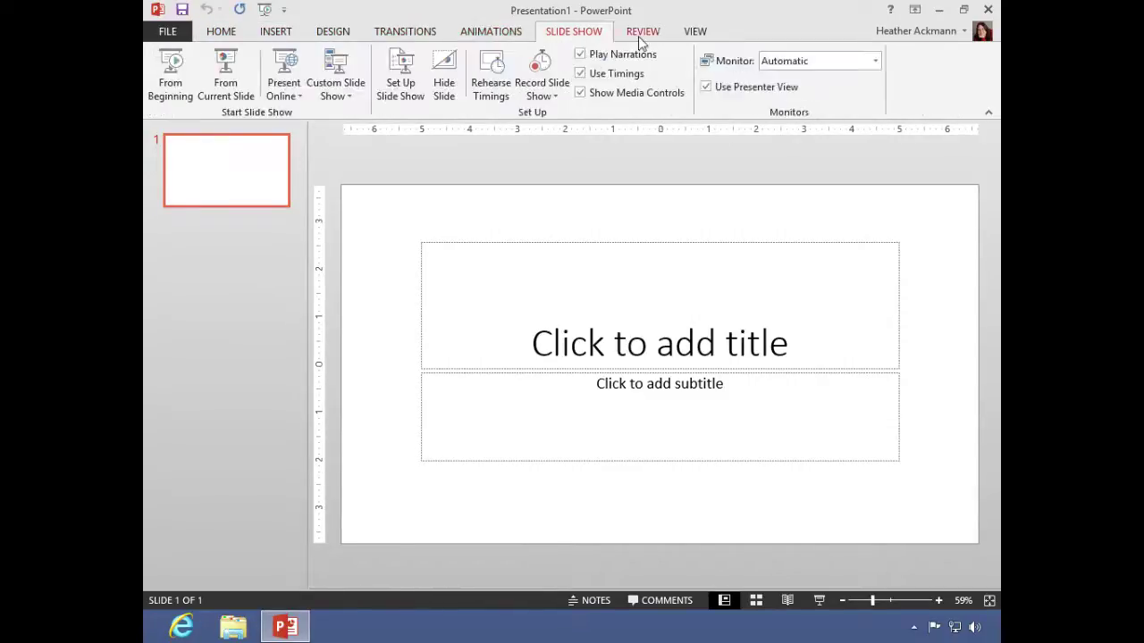
click(642, 40)
click(702, 41)
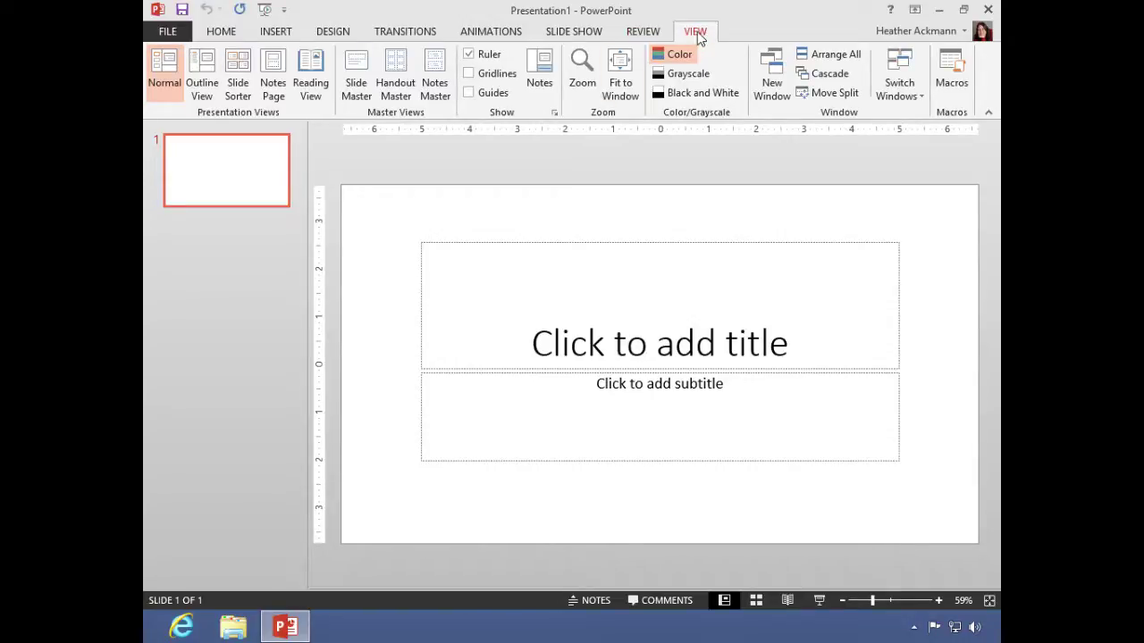
click(222, 36)
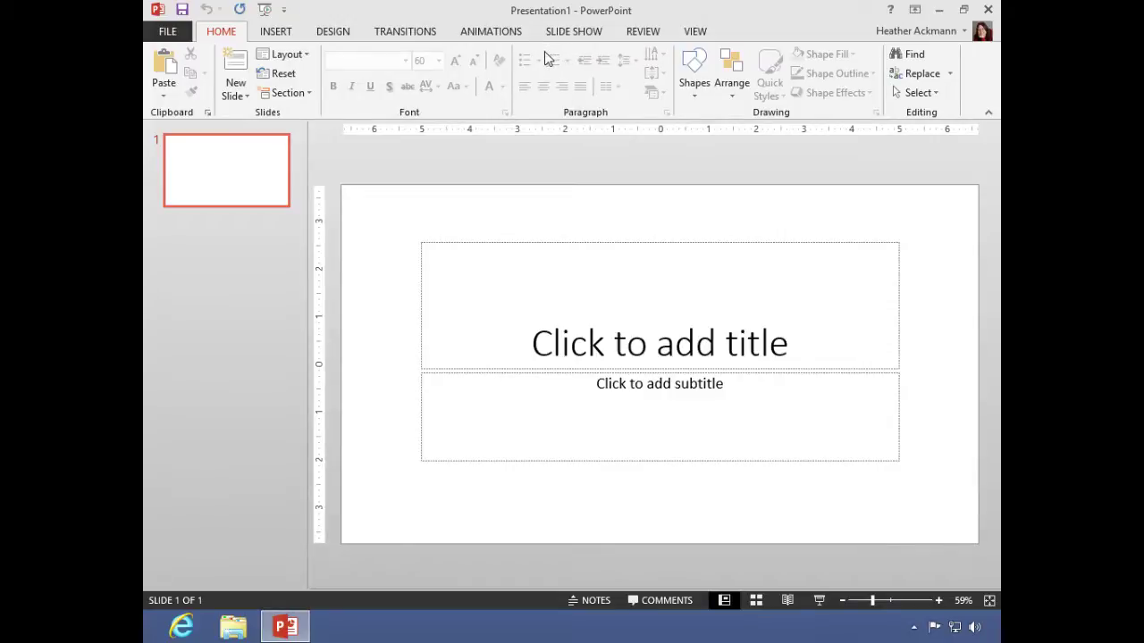
Select the title placeholder, view its Drawing Tools formatting commands, and return to the Home commands.
click(599, 316)
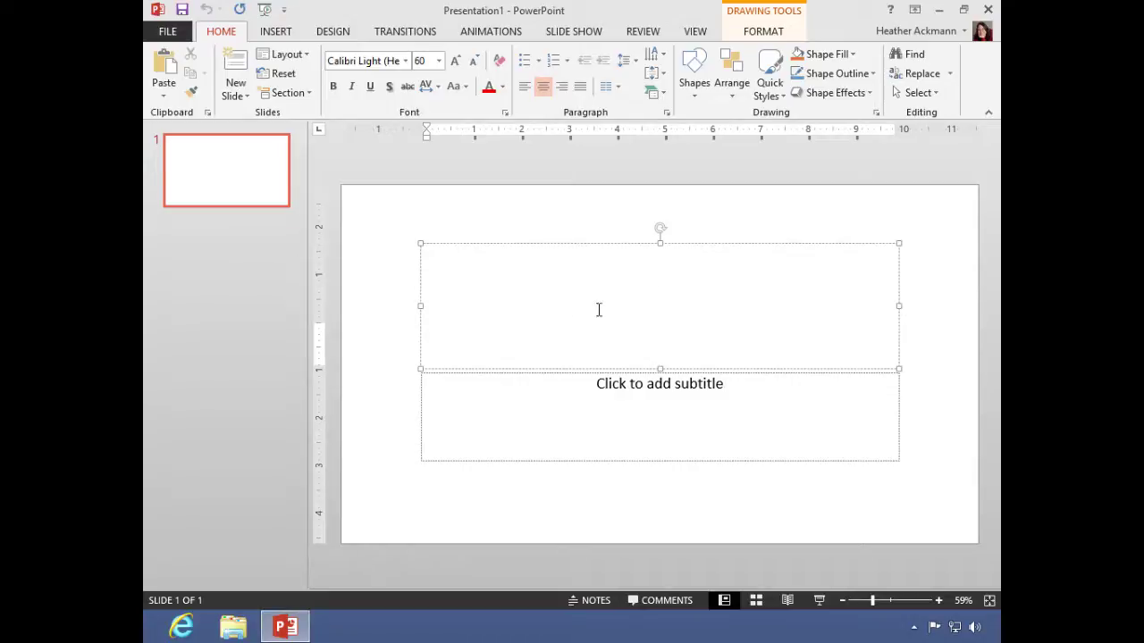
click(774, 37)
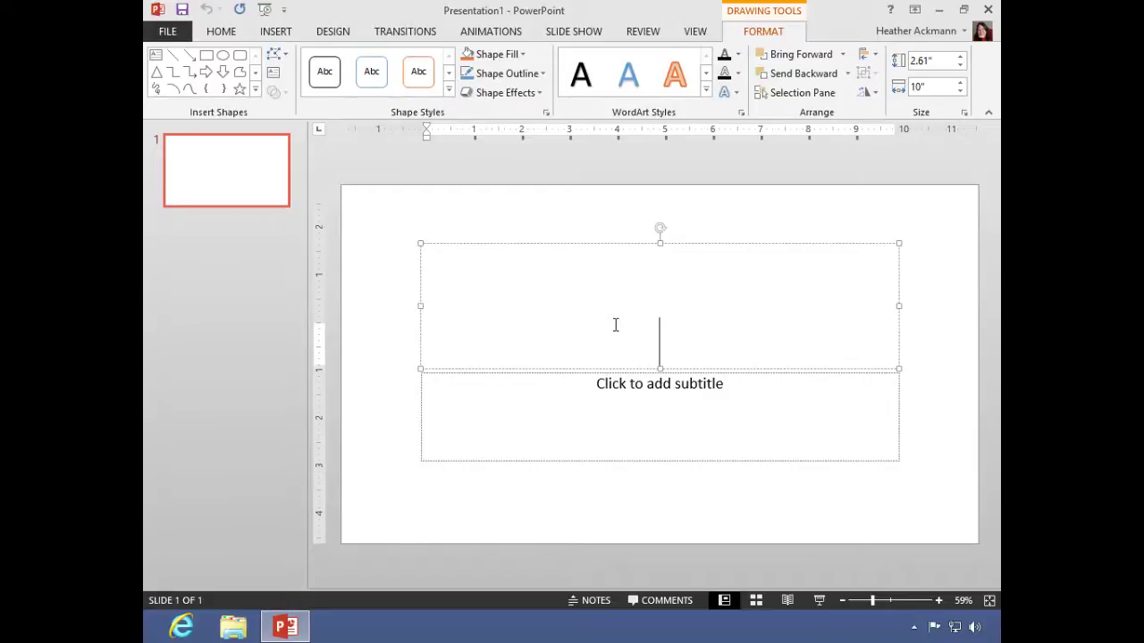
click(221, 33)
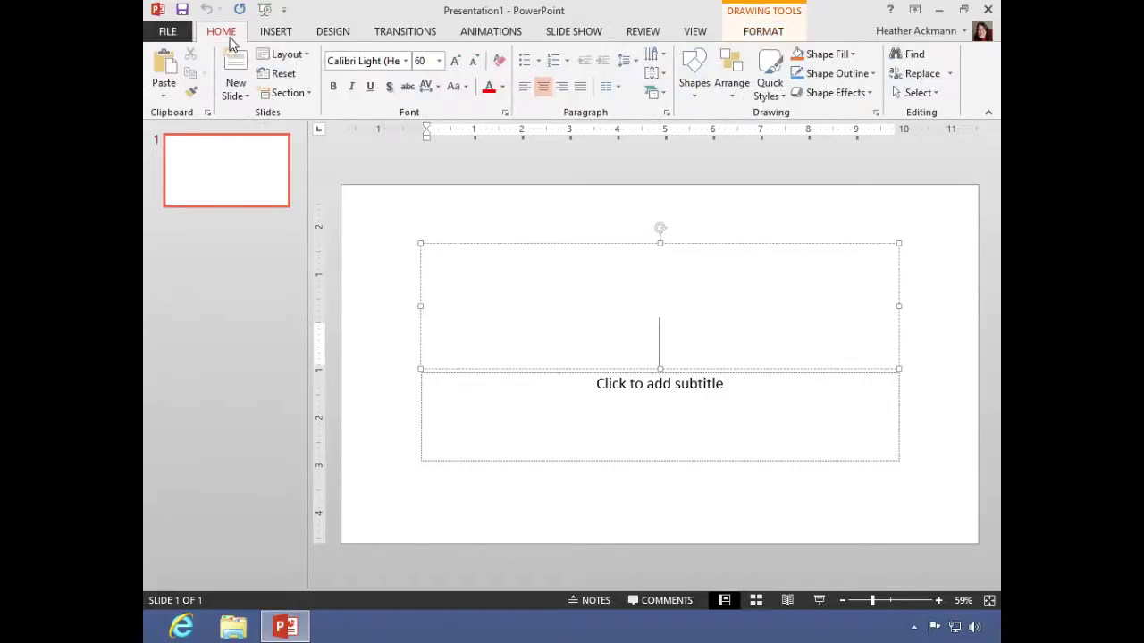
Collapse the ribbon to its tab names and place the cursor in the slide's title placeholder.
click(989, 116)
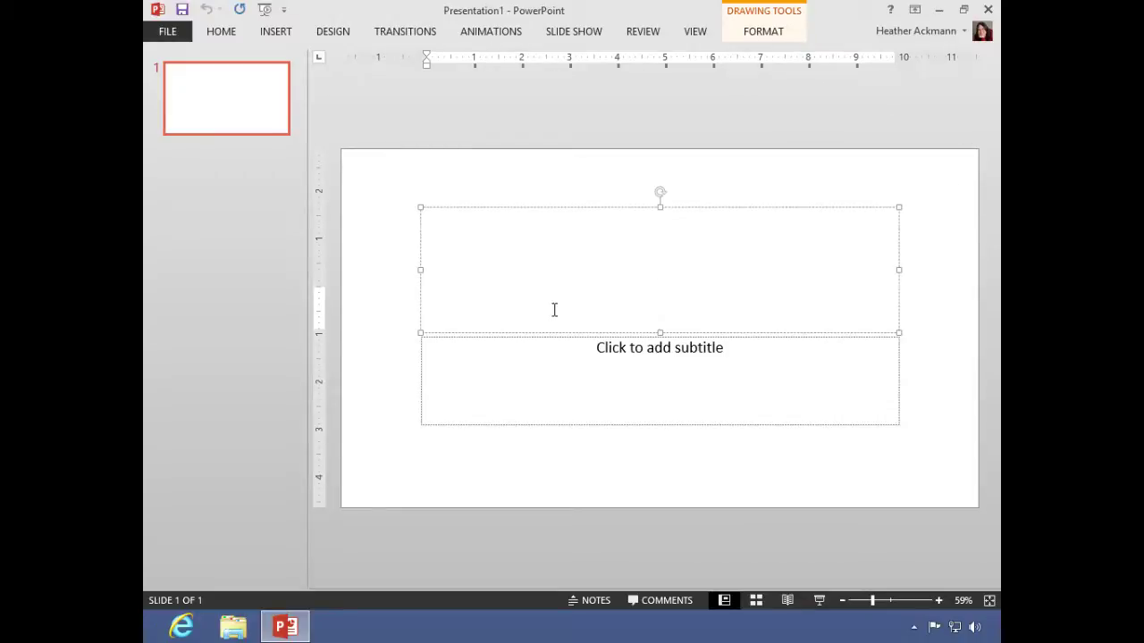
click(650, 354)
click(602, 294)
click(711, 164)
click(752, 267)
Temporarily show the Drawing Tools formatting commands for the title placeholder, then dismiss them and deselect all placeholders.
click(779, 32)
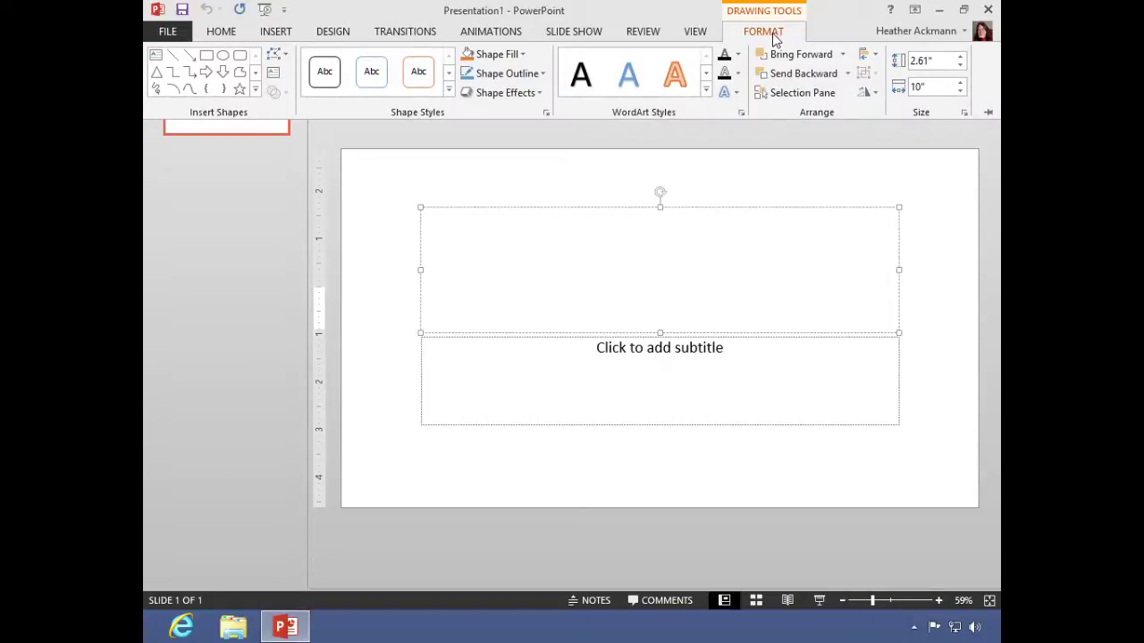
click(720, 280)
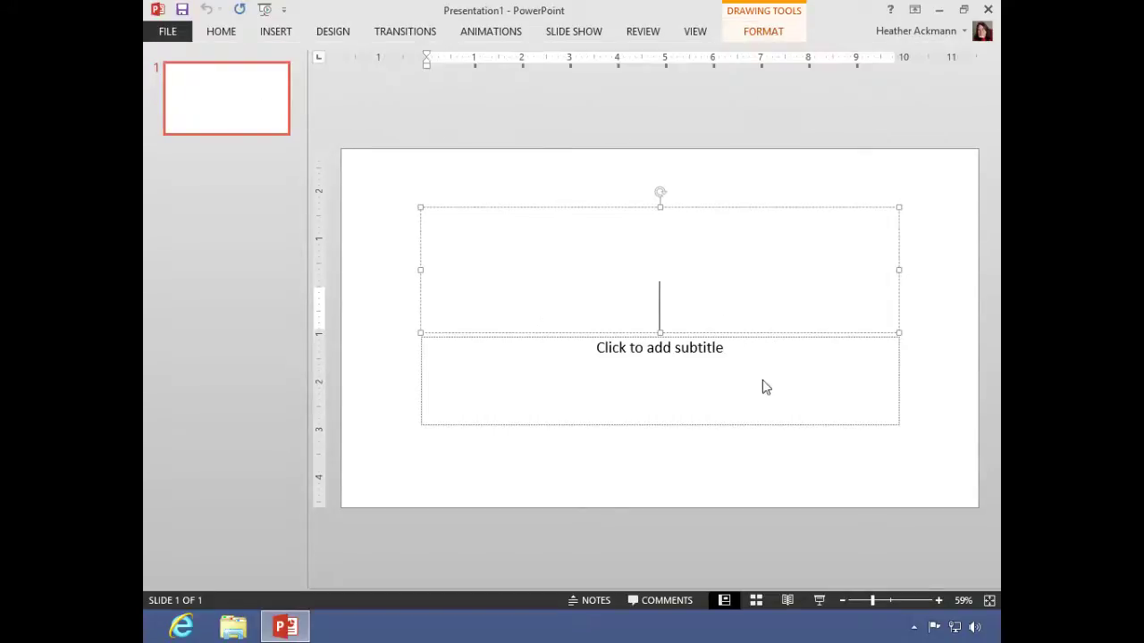
click(762, 385)
click(394, 503)
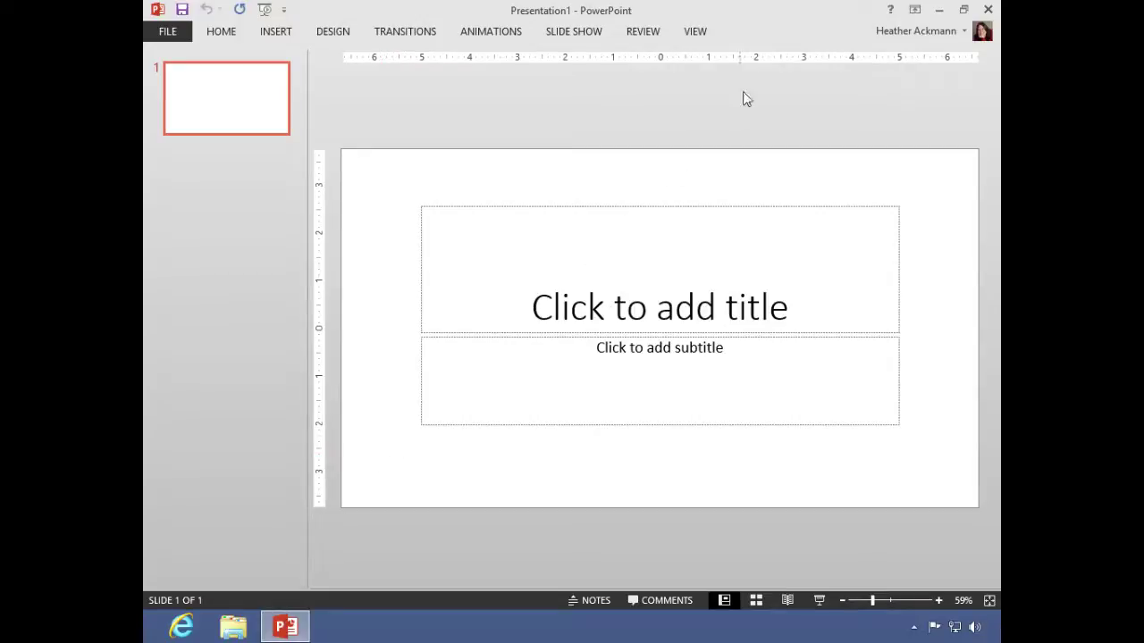
Temporarily show the View commands and pin the ribbon open, then collapse and expand the ribbon once more.
click(698, 32)
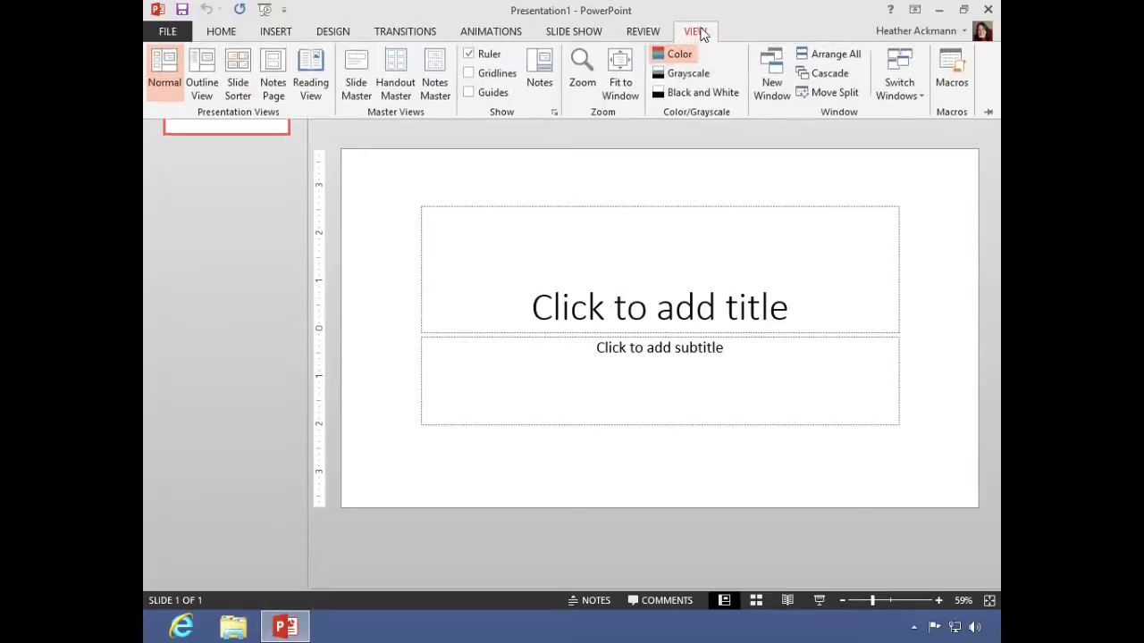
click(988, 113)
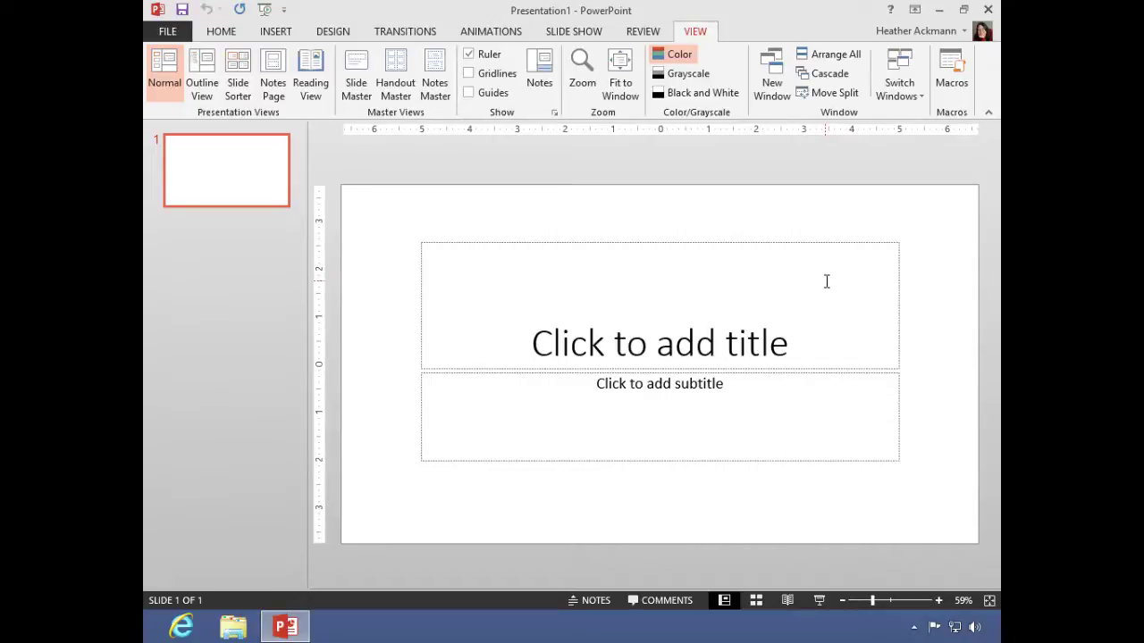
key(ctrl+F1)
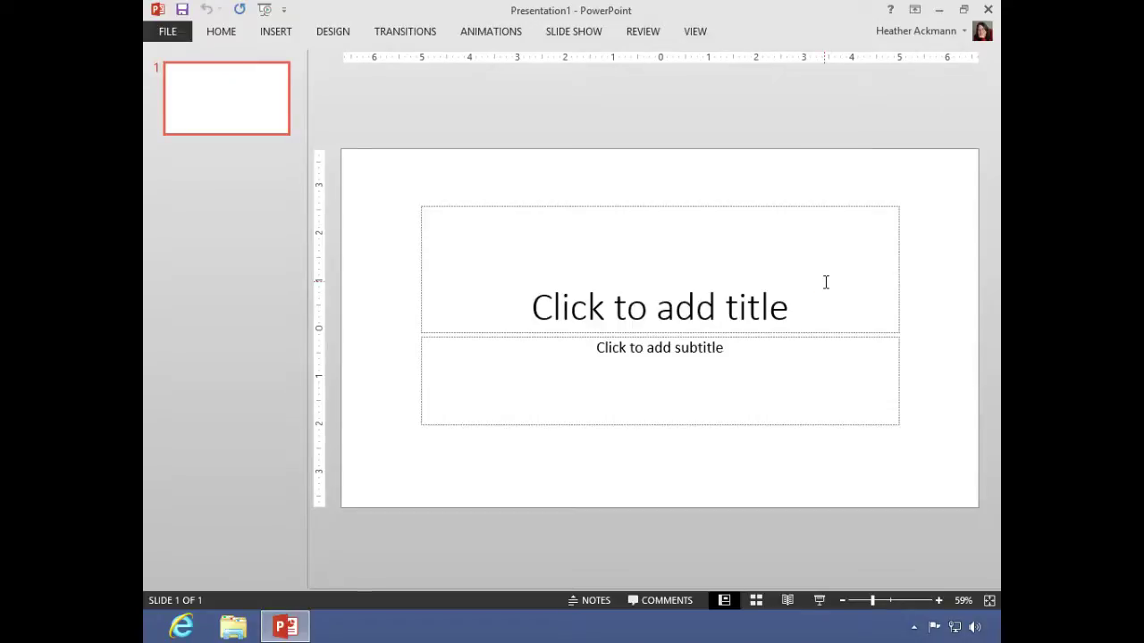
key(ctrl+F1)
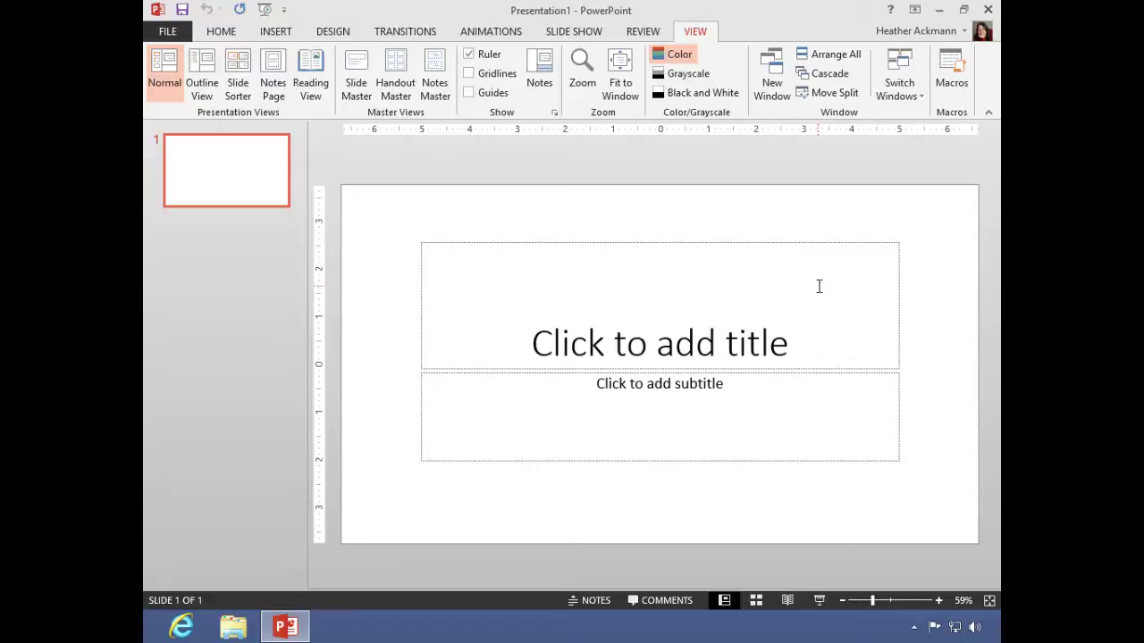
Look through the ribbon's Insert, Home and Design command sets.
key(alt+n)
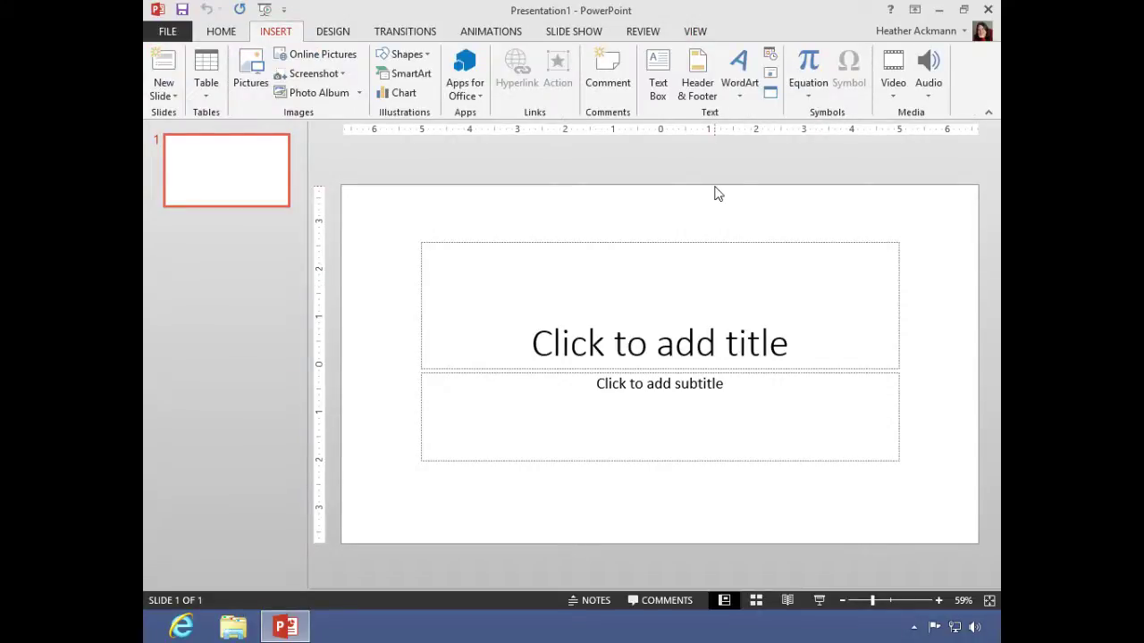
click(230, 30)
click(289, 32)
click(336, 32)
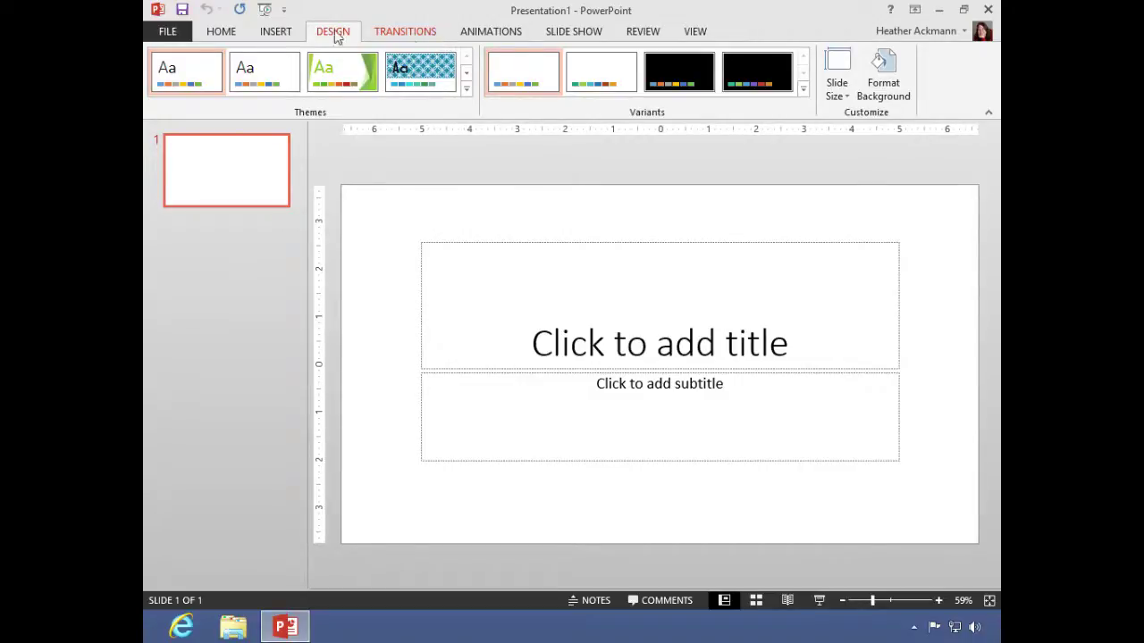
Enable the Developer tab in the ribbon customization options and display its commands.
click(167, 31)
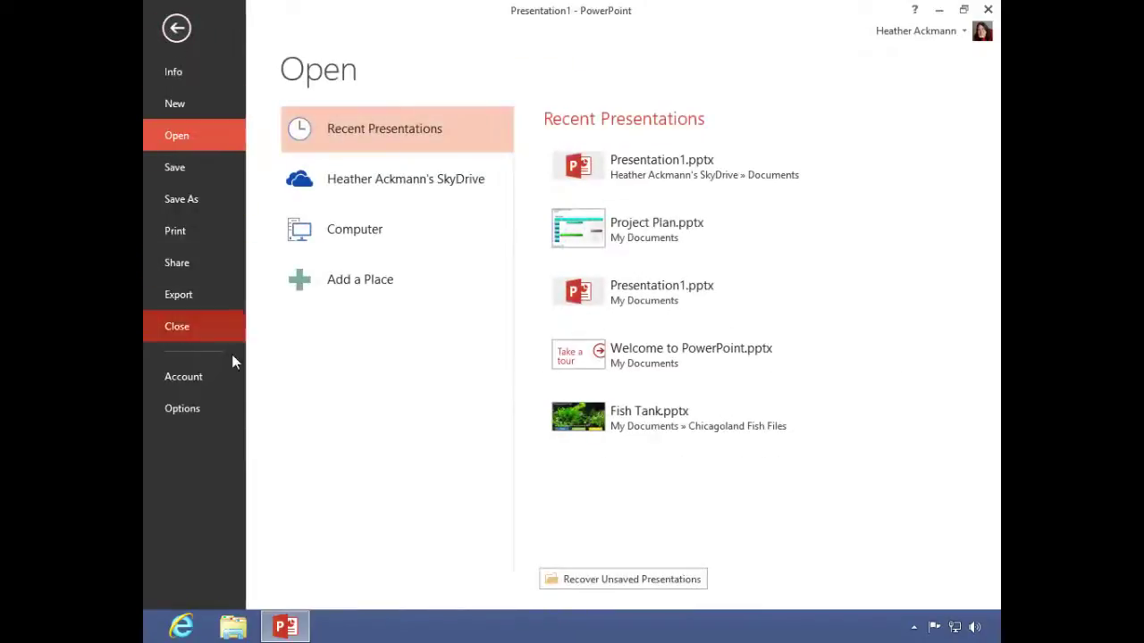
click(217, 412)
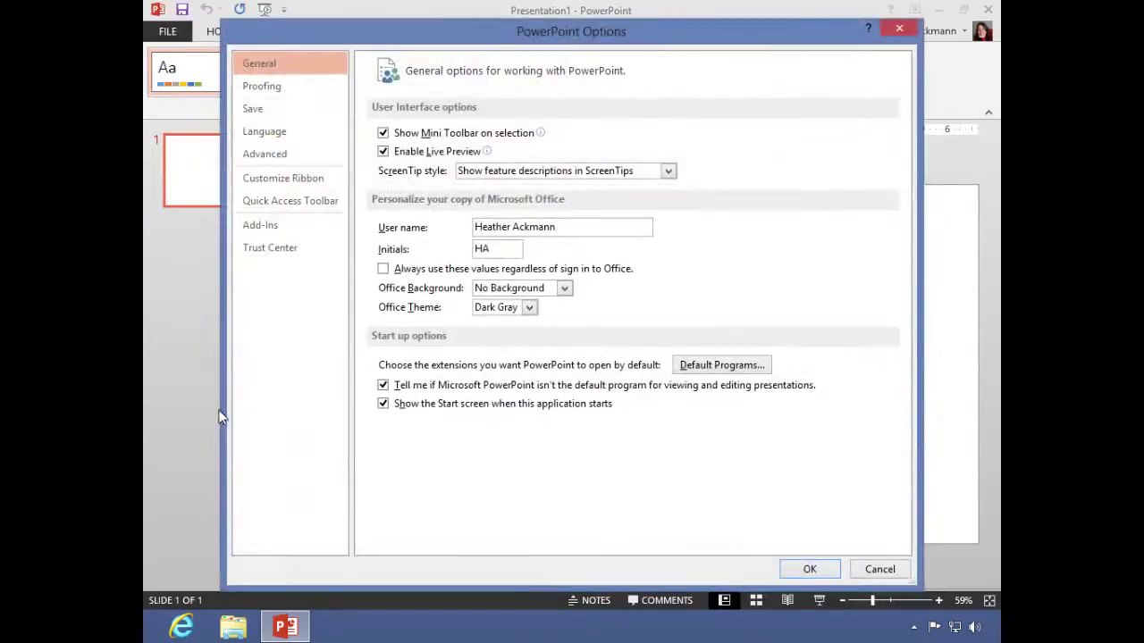
click(311, 180)
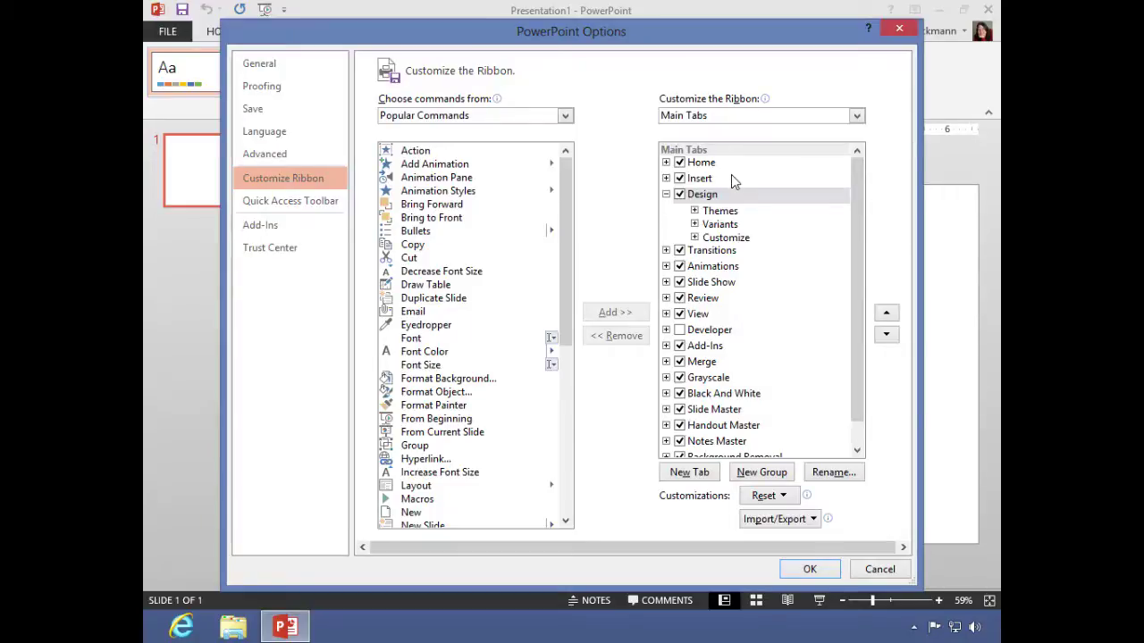
click(680, 331)
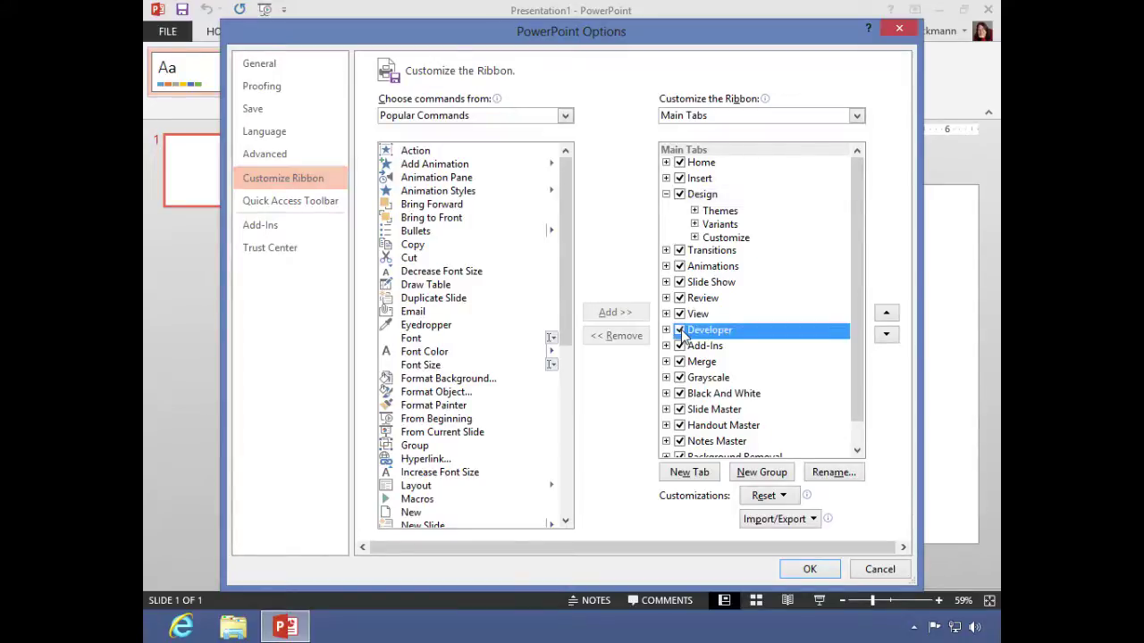
click(813, 570)
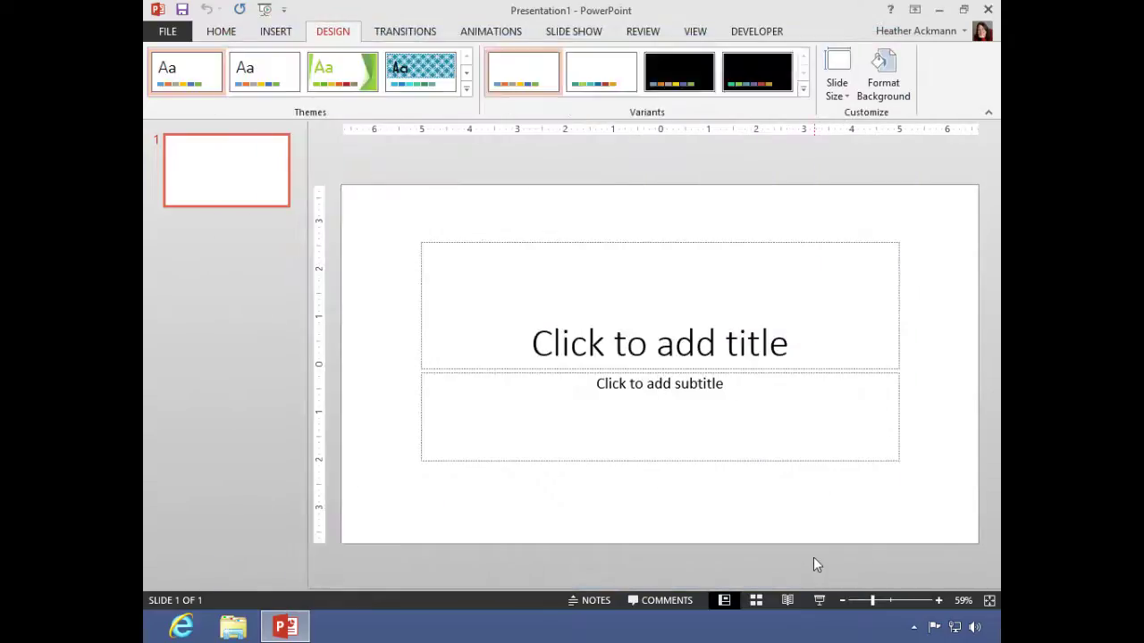
click(747, 32)
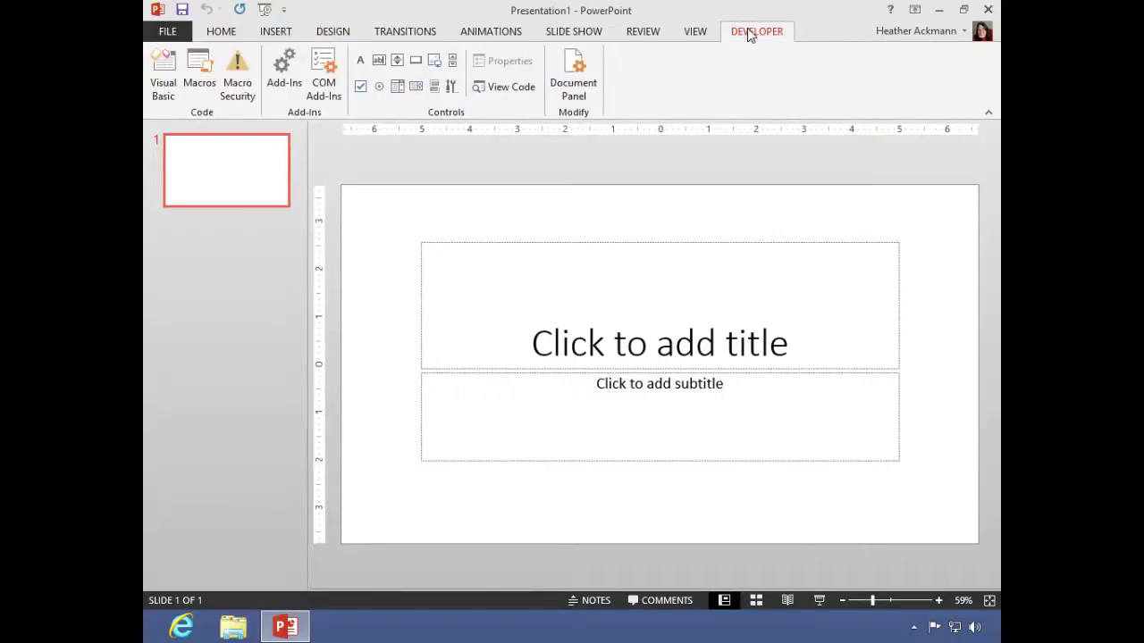